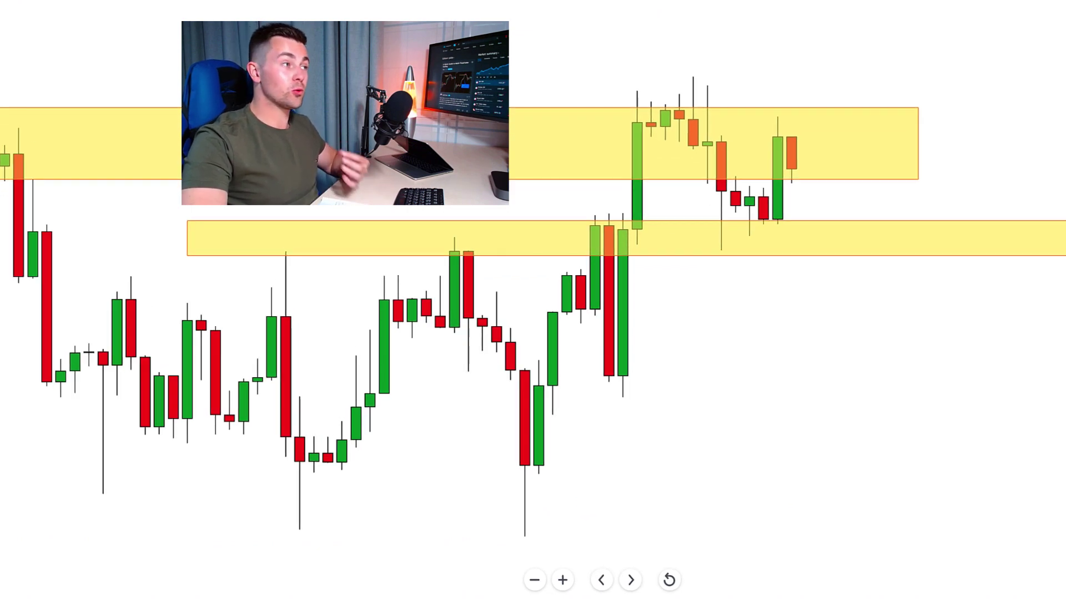
# - Draw arrows projecting a break below the lower yellow zone, a retest of that zone, and a decline towards the previous lows
pyautogui.moveTo(819, 186); pyautogui.dragTo(848, 279)
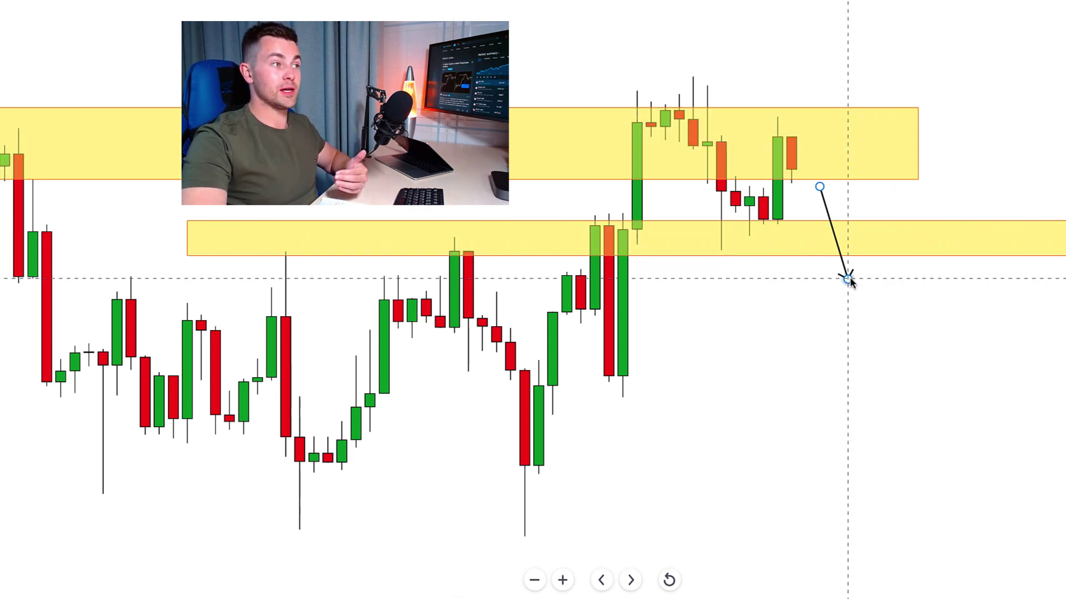
pyautogui.moveTo(848, 278)
pyautogui.mouseDown()
pyautogui.moveTo(904, 228)
pyautogui.moveTo(960, 447)
pyautogui.moveTo(975, 444)
pyautogui.mouseUp()
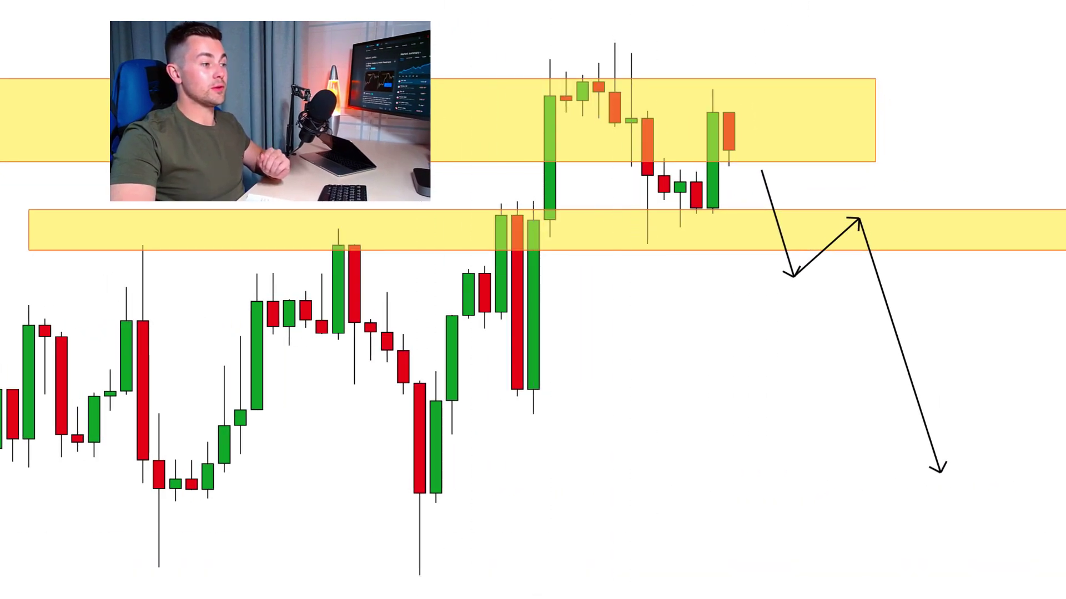
# - Draw two rising trend lines enclosing the upswing, one up from the lowest wick and one along the swing highs
pyautogui.click(419, 578)
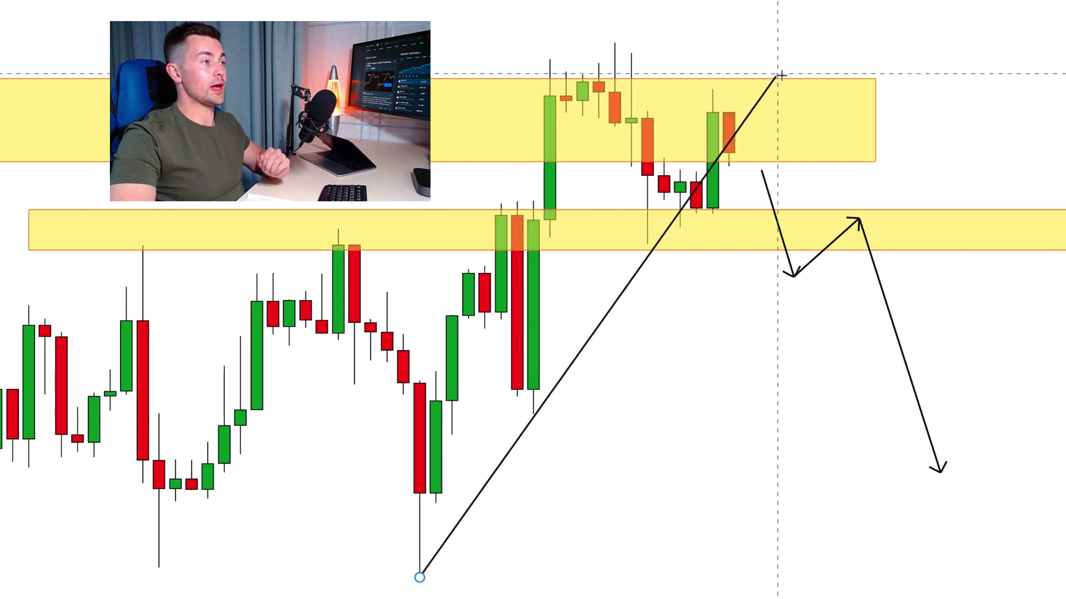
pyautogui.click(777, 71)
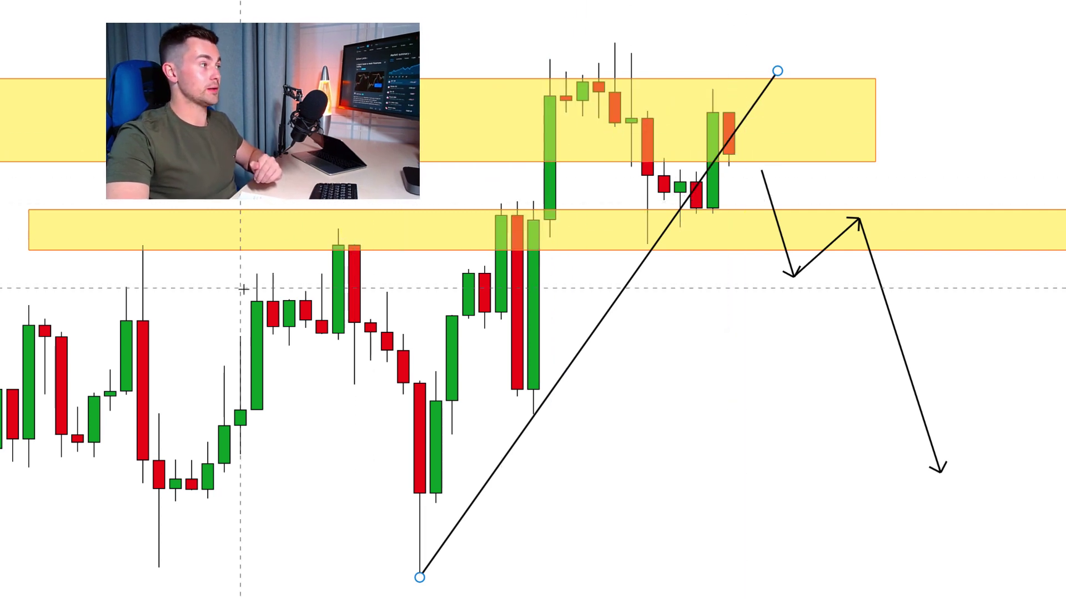
pyautogui.click(257, 274)
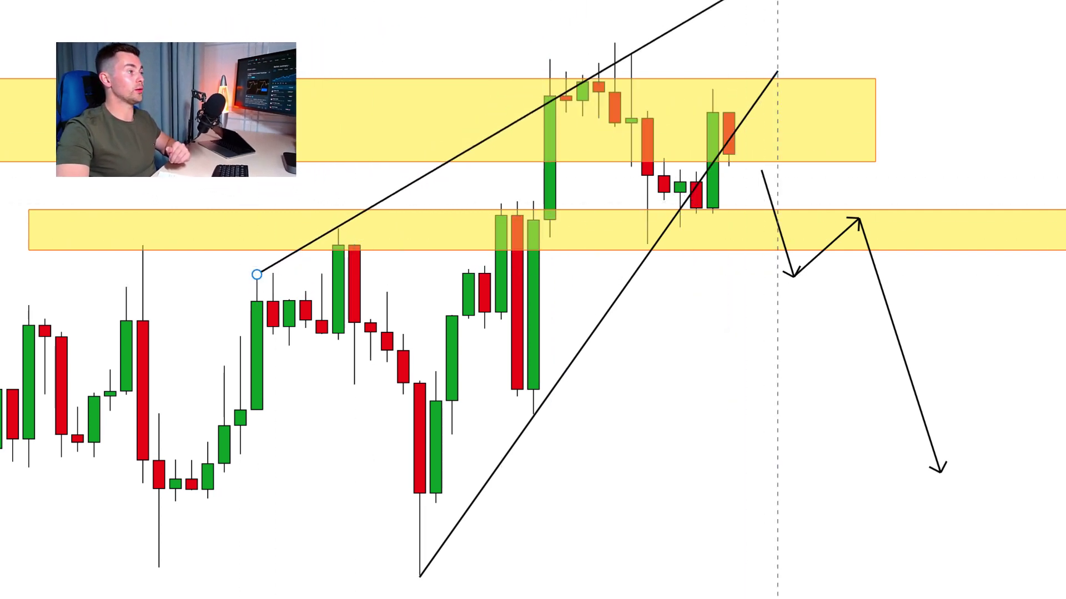
pyautogui.click(777, 1)
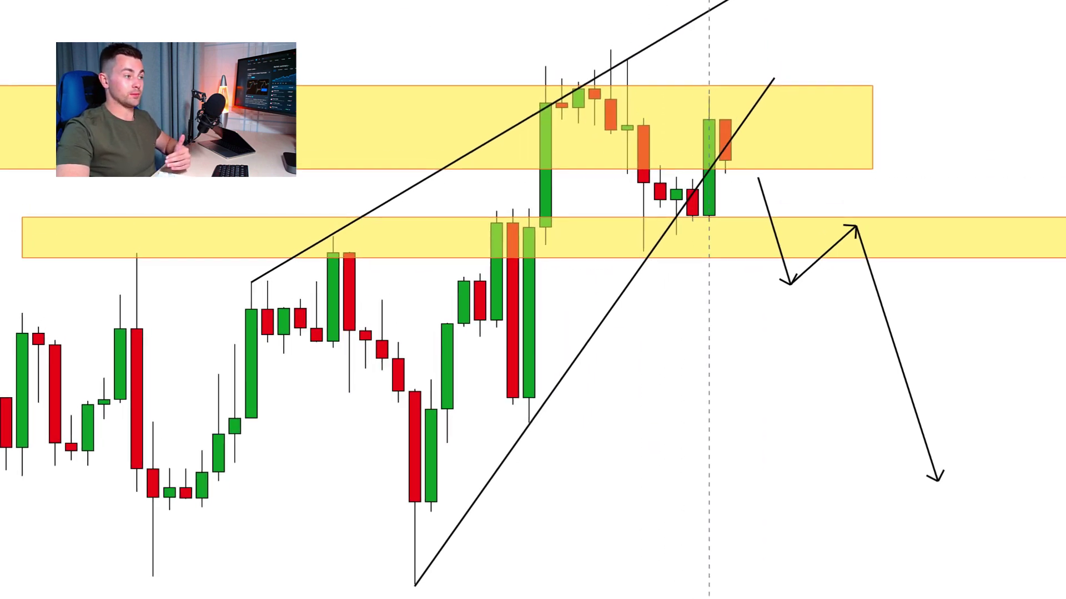
# - Trace the topping pattern with a path through the swing low, the peak, the pullback low, the lower high and a final drop
pyautogui.click(501, 460)
pyautogui.click(587, 90)
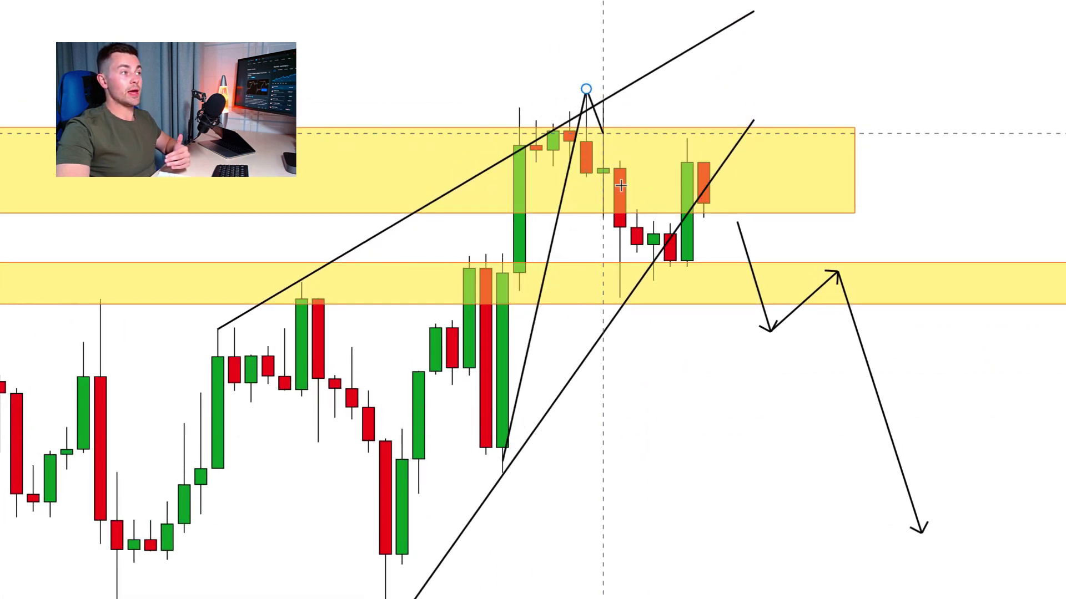
pyautogui.click(669, 260)
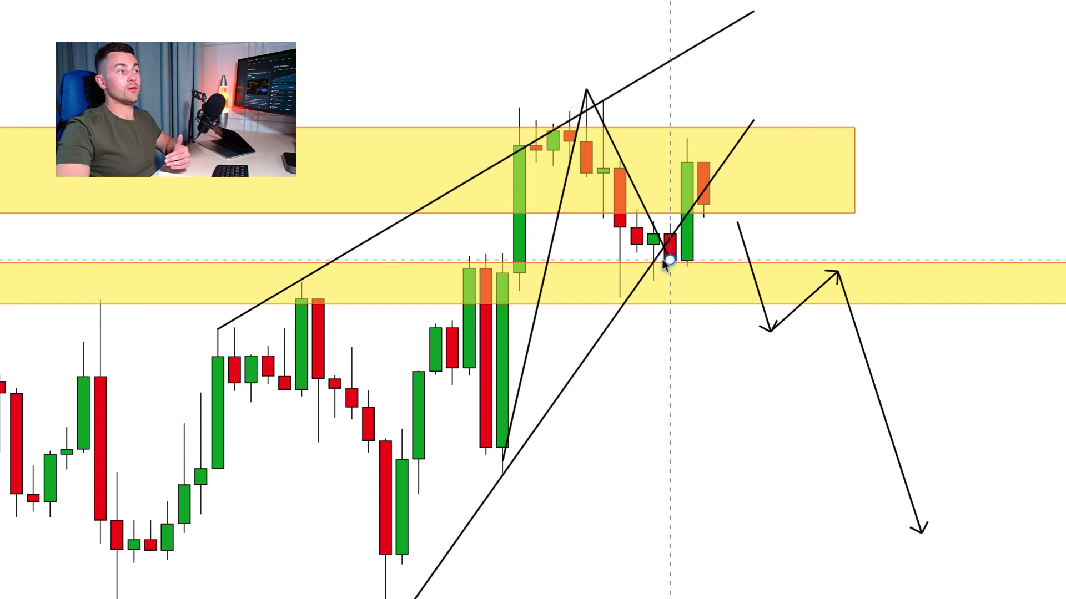
pyautogui.click(686, 133)
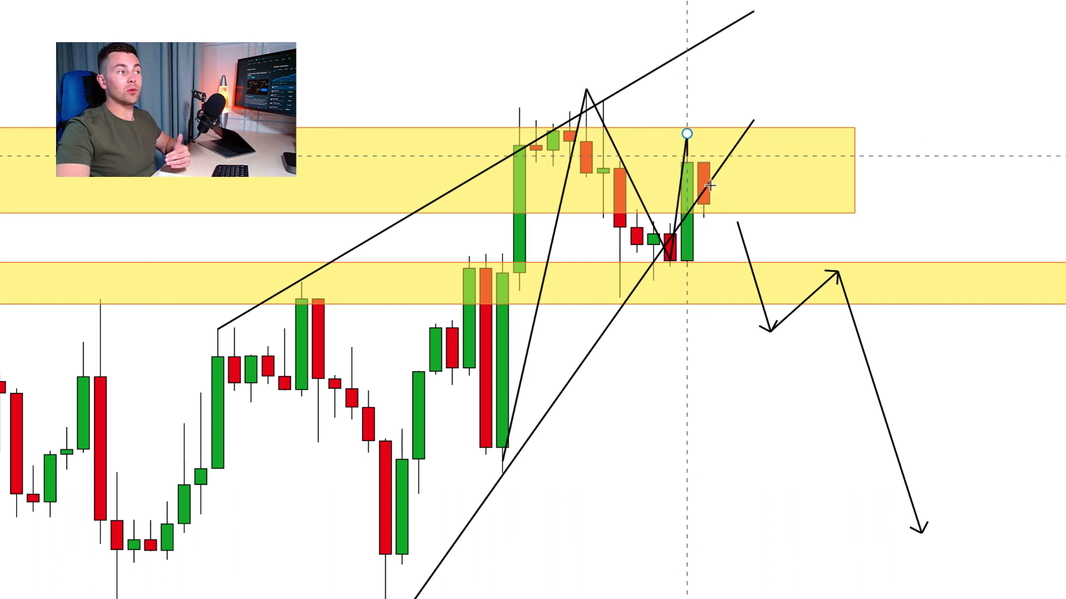
pyautogui.doubleClick(737, 265)
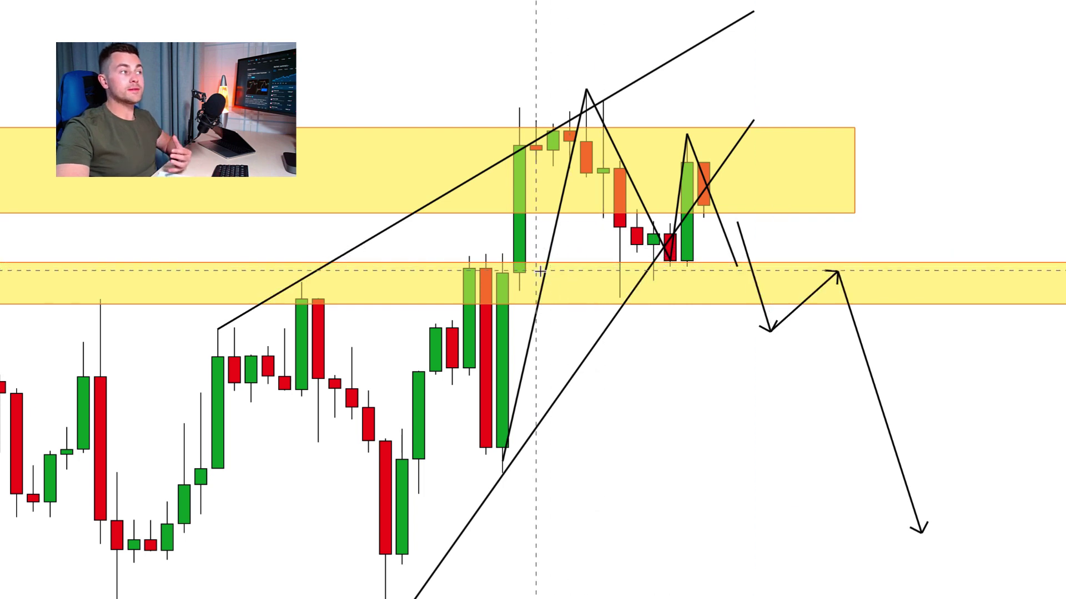
pyautogui.click(372, 270)
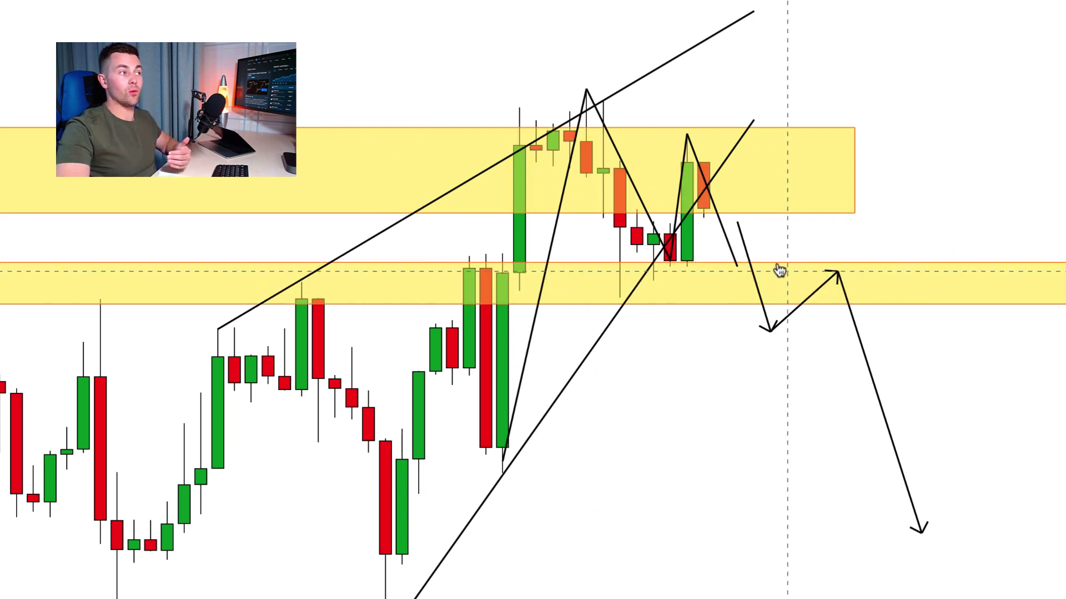
pyautogui.click(731, 341)
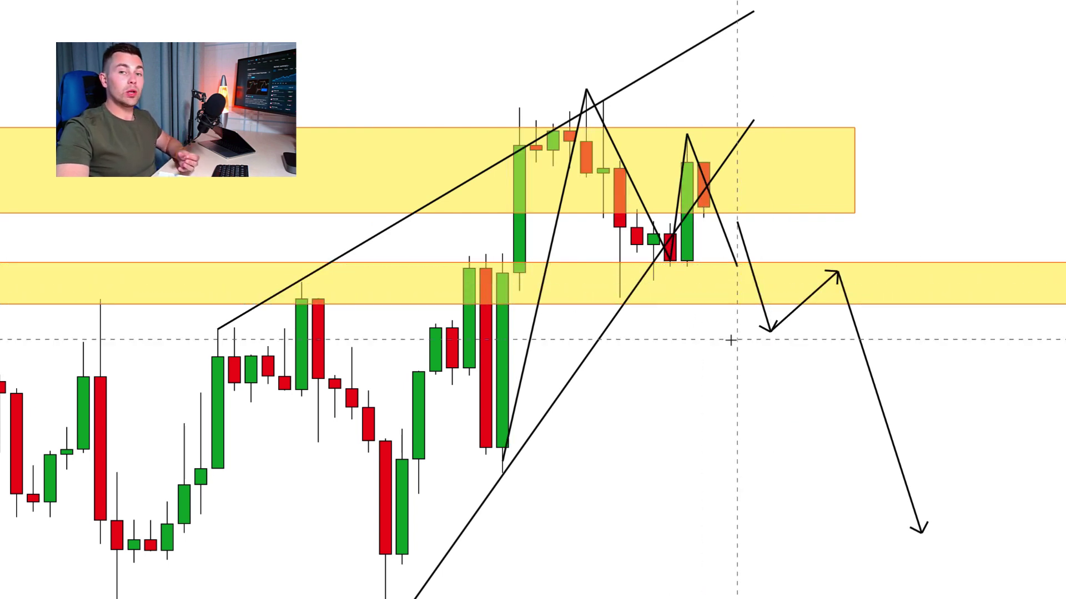
pyautogui.moveTo(604, 341)
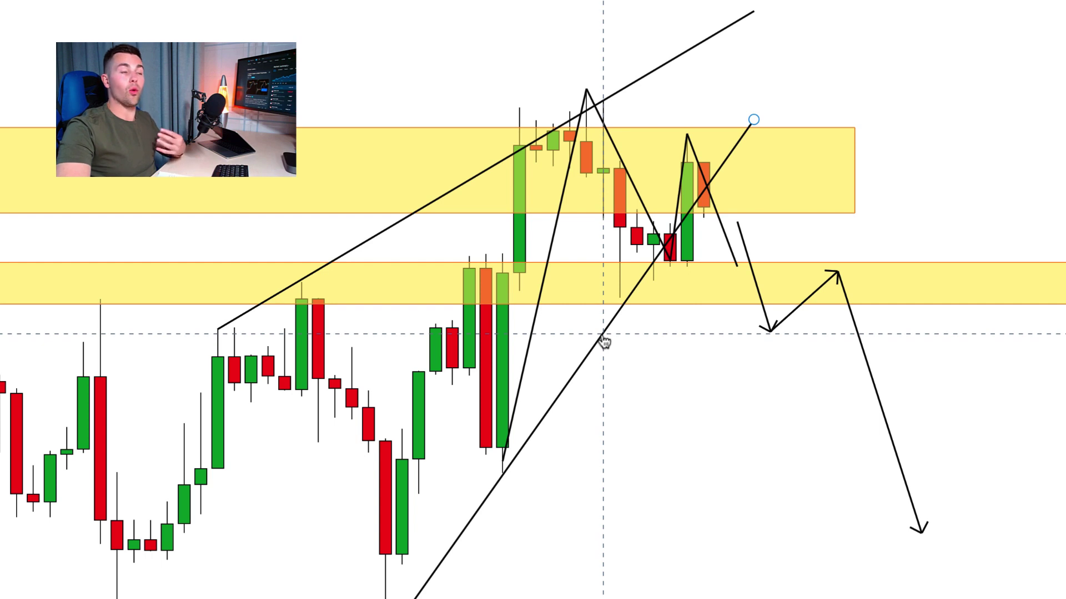
pyautogui.moveTo(670, 262)
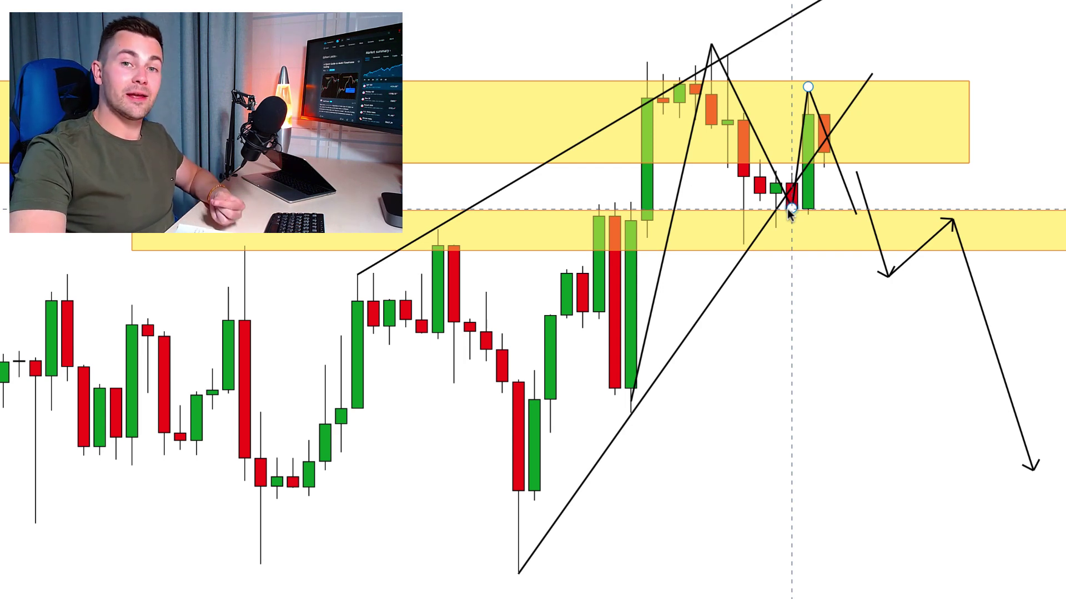
pyautogui.click(768, 224)
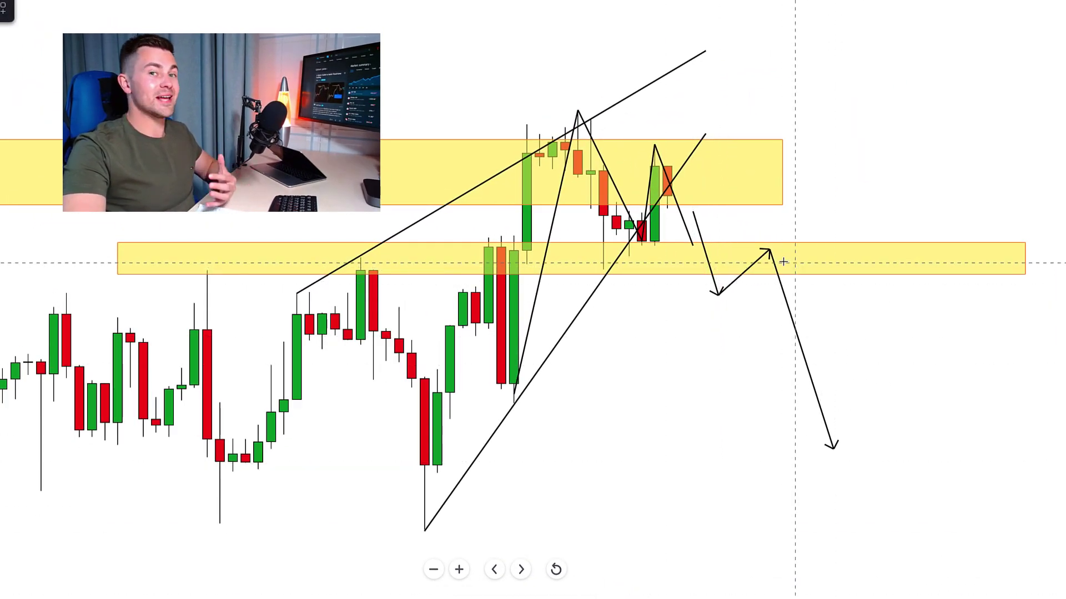
# - Place a short position with entry at 1.27570 on the lower zone's upper edge and its stop at 1.28282 above the highs
pyautogui.click(705, 249)
pyautogui.click(731, 243)
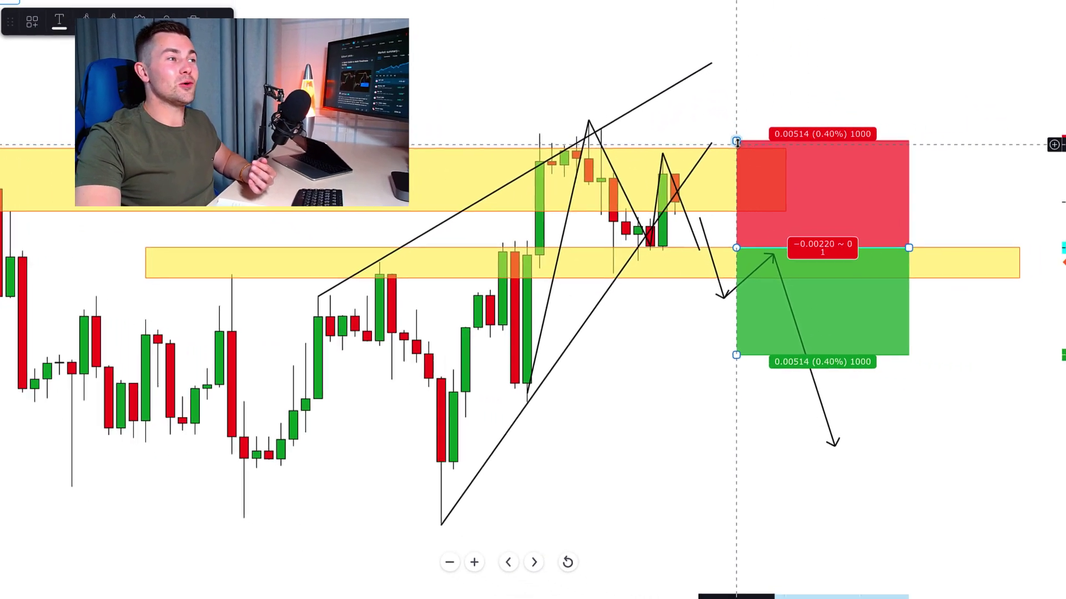
pyautogui.moveTo(736, 141)
pyautogui.mouseDown()
pyautogui.moveTo(753, 113)
pyautogui.moveTo(720, 115)
pyautogui.mouseUp()
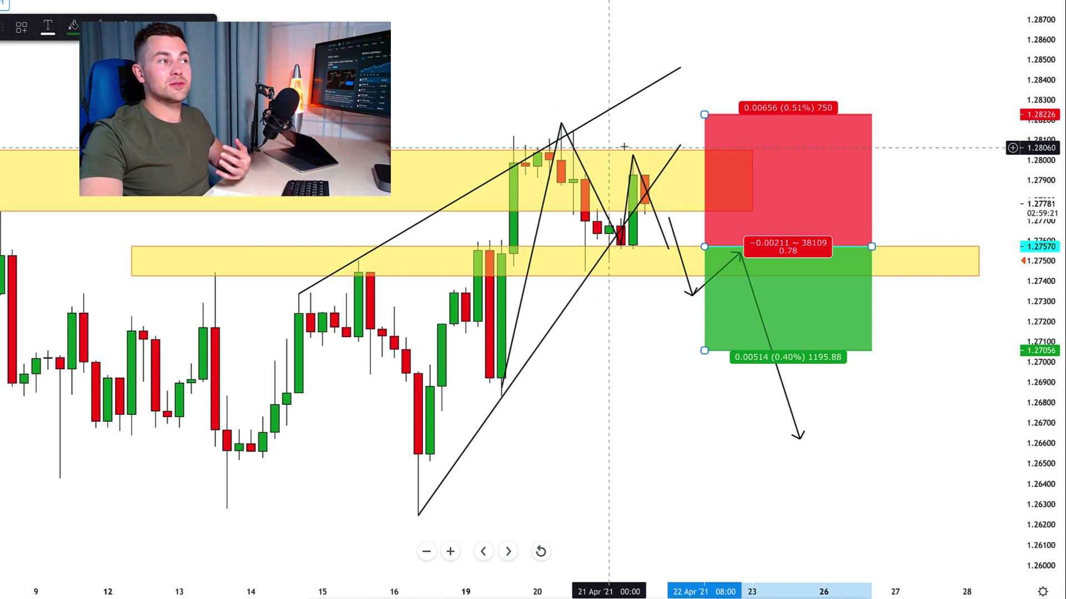
pyautogui.moveTo(703, 114); pyautogui.dragTo(702, 109)
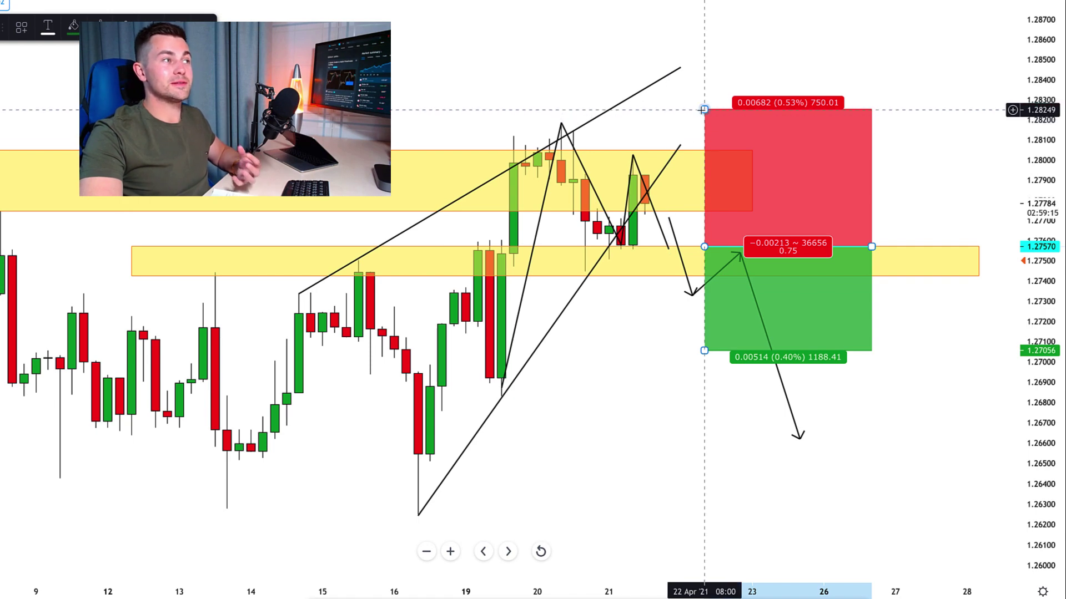
pyautogui.moveTo(703, 109); pyautogui.dragTo(705, 103)
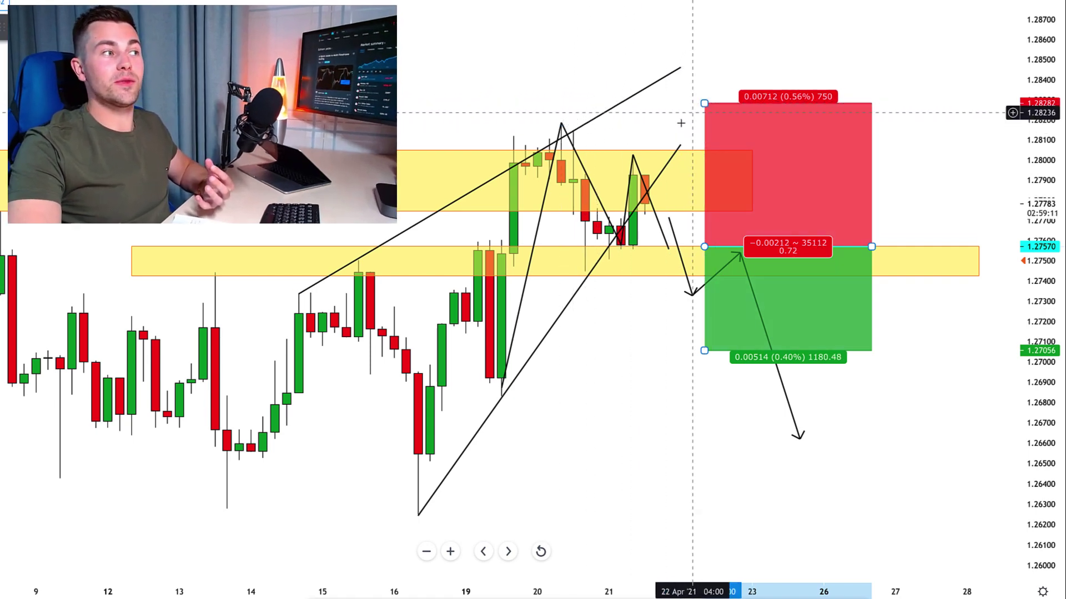
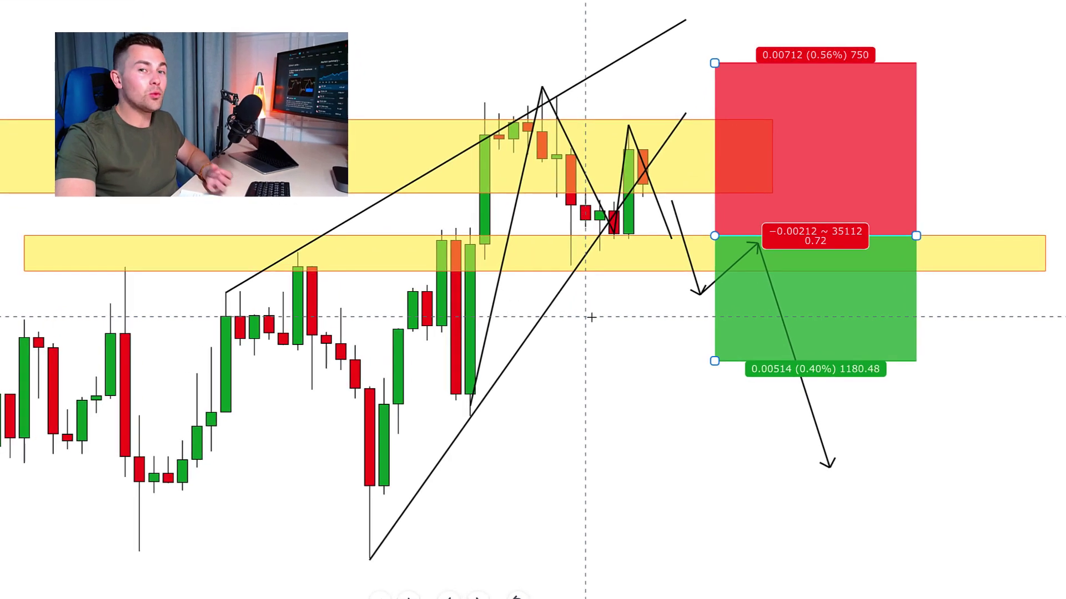
# - Mark a support zone across the candle-body lows beneath the arrows and extend the short position's target into it at 1.26544
pyautogui.moveTo(591, 316); pyautogui.dragTo(657, 362)
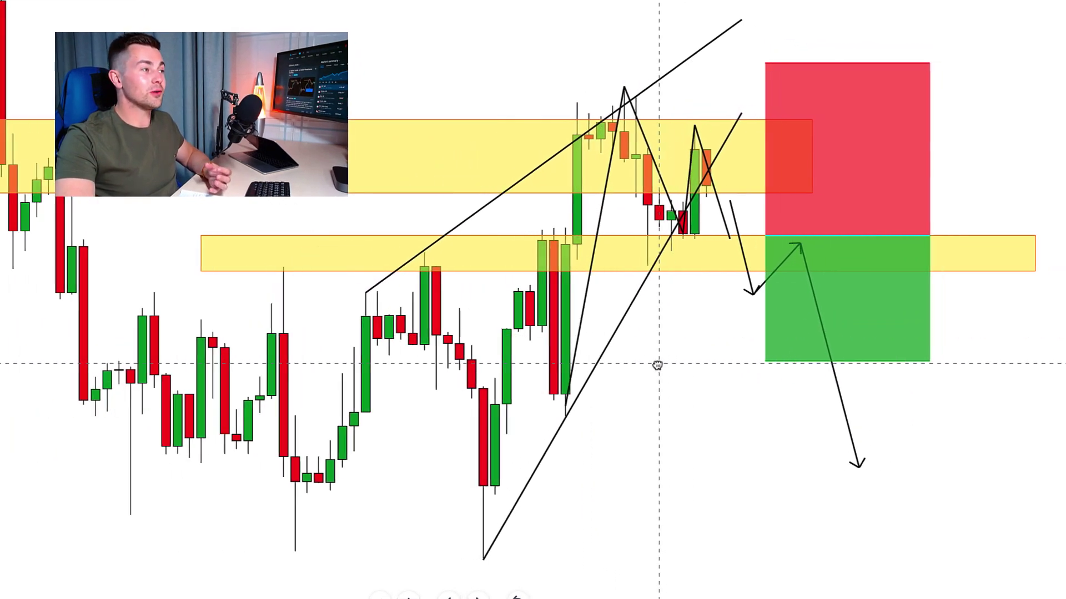
pyautogui.scroll(2, 656, 362)
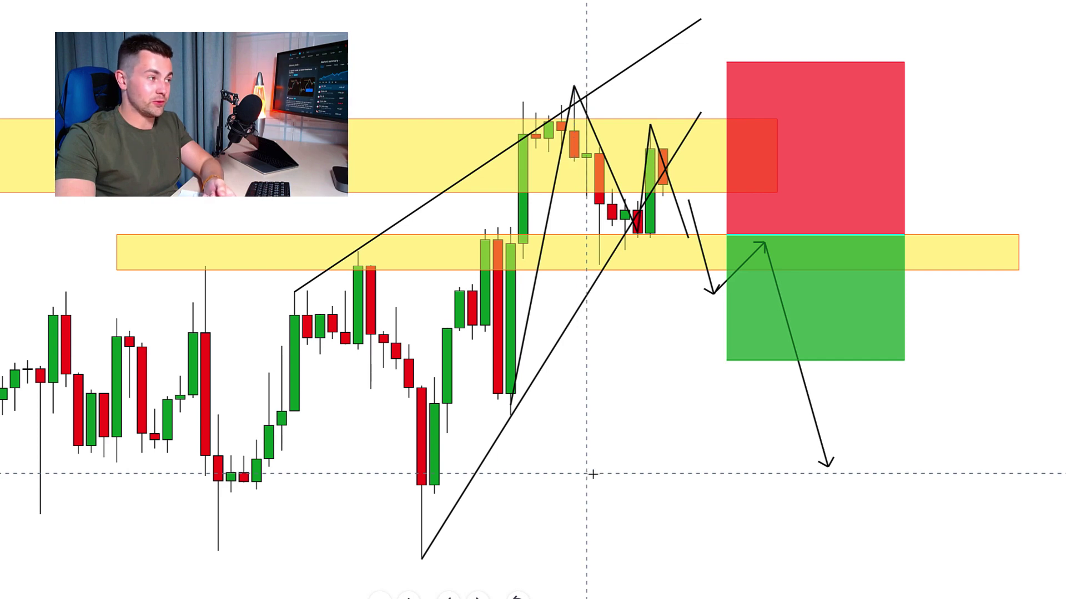
pyautogui.click(180, 470)
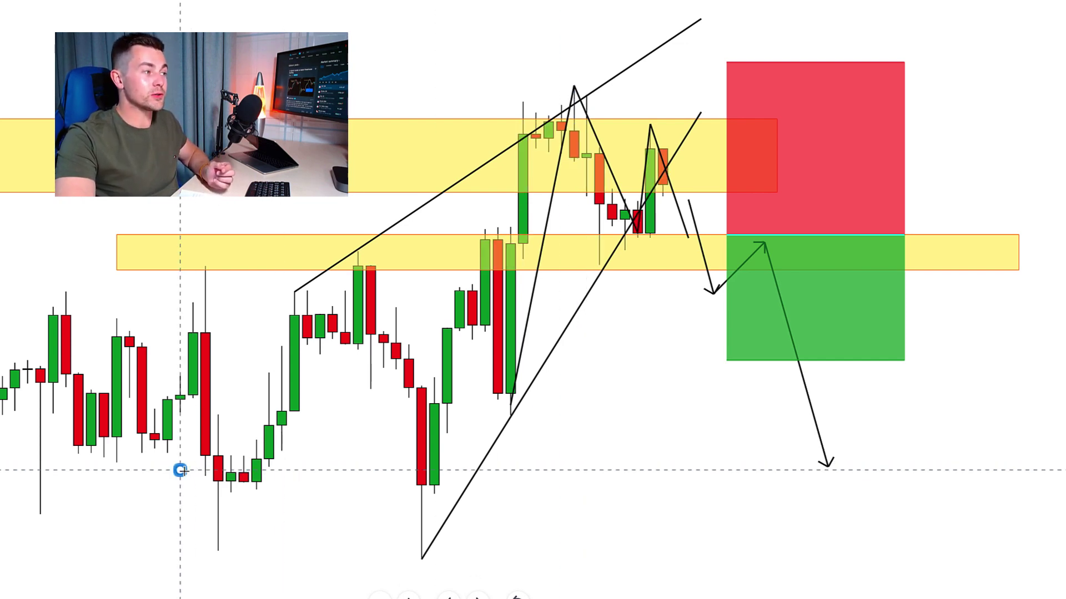
pyautogui.click(916, 572)
pyautogui.moveTo(915, 573); pyautogui.dragTo(954, 493)
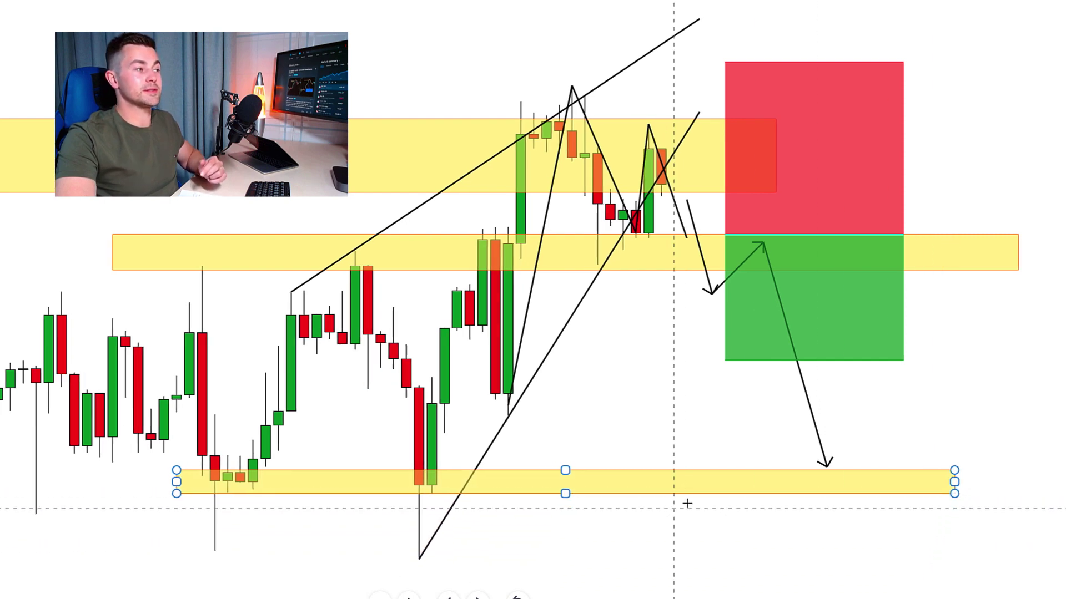
pyautogui.moveTo(724, 360); pyautogui.dragTo(716, 486)
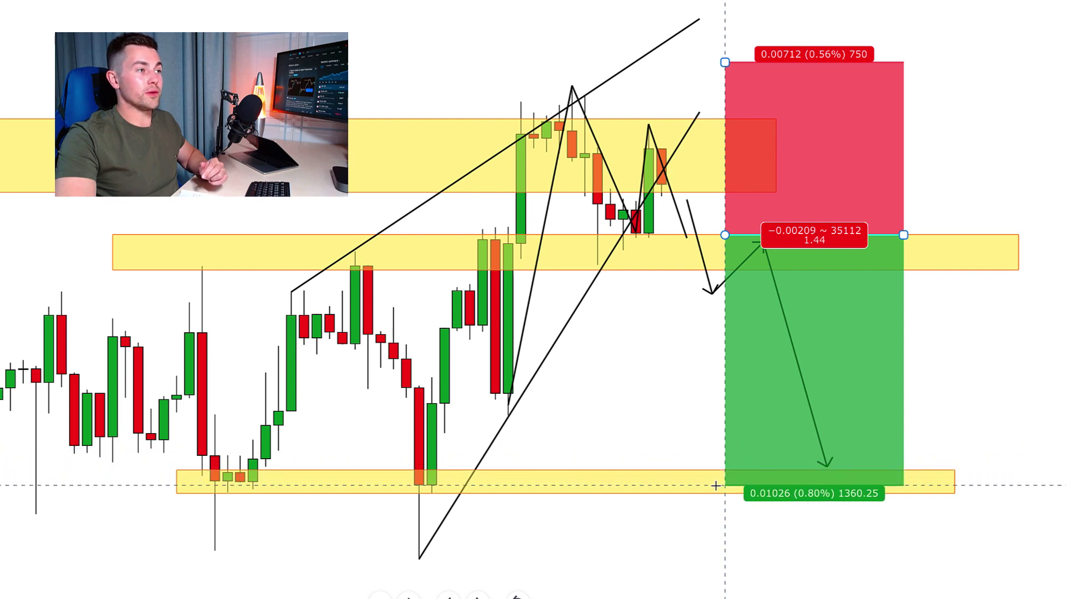
pyautogui.click(661, 447)
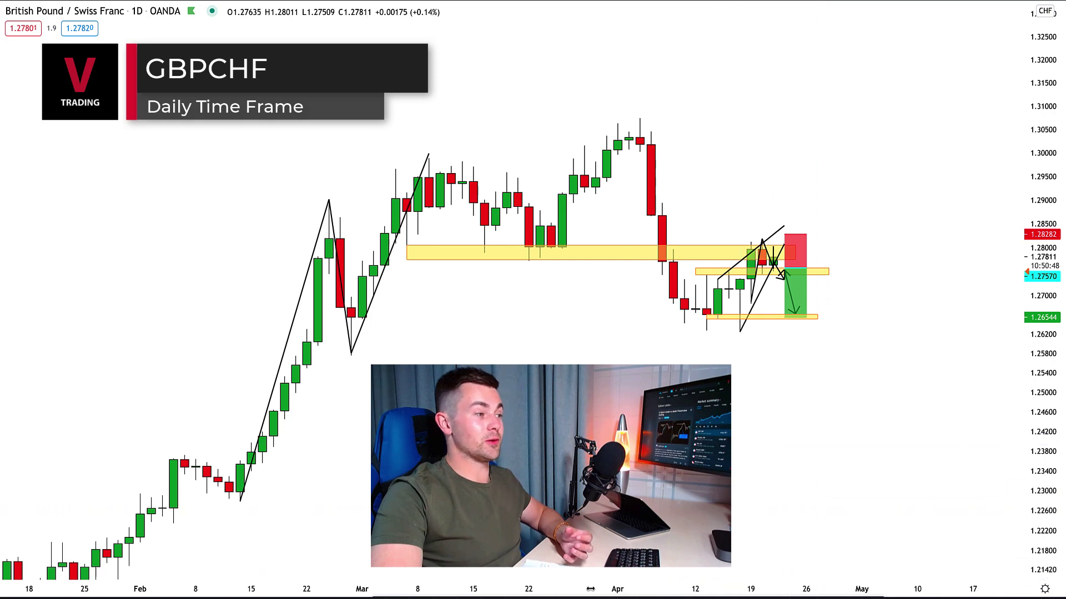
# - Mark the late-February swing low on the daily chart with a horizontal line at 1.25872 and a thin support rectangle around it
pyautogui.click(351, 350)
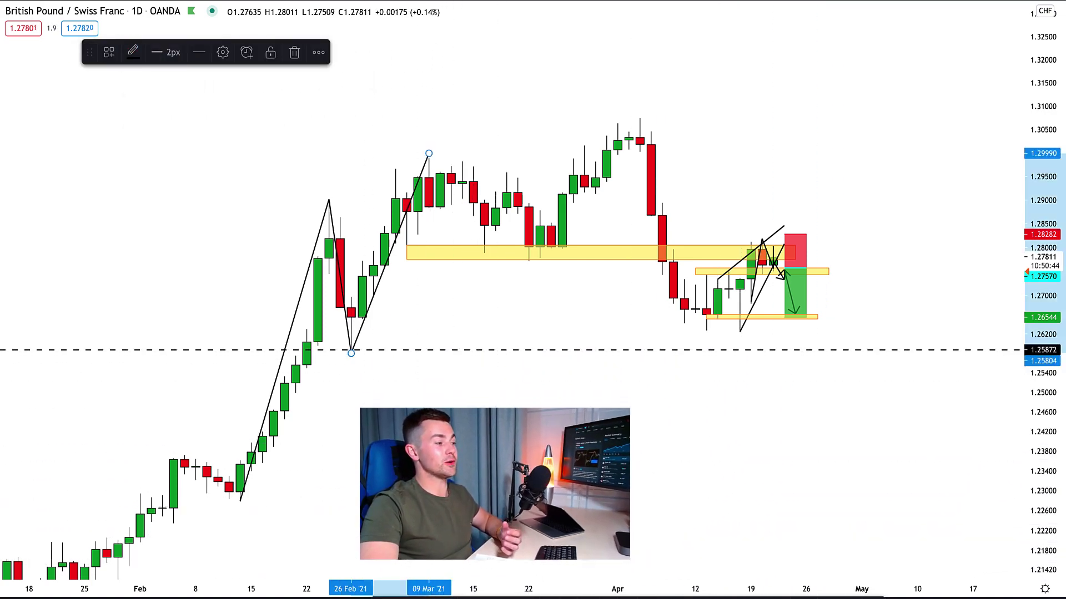
pyautogui.click(512, 350)
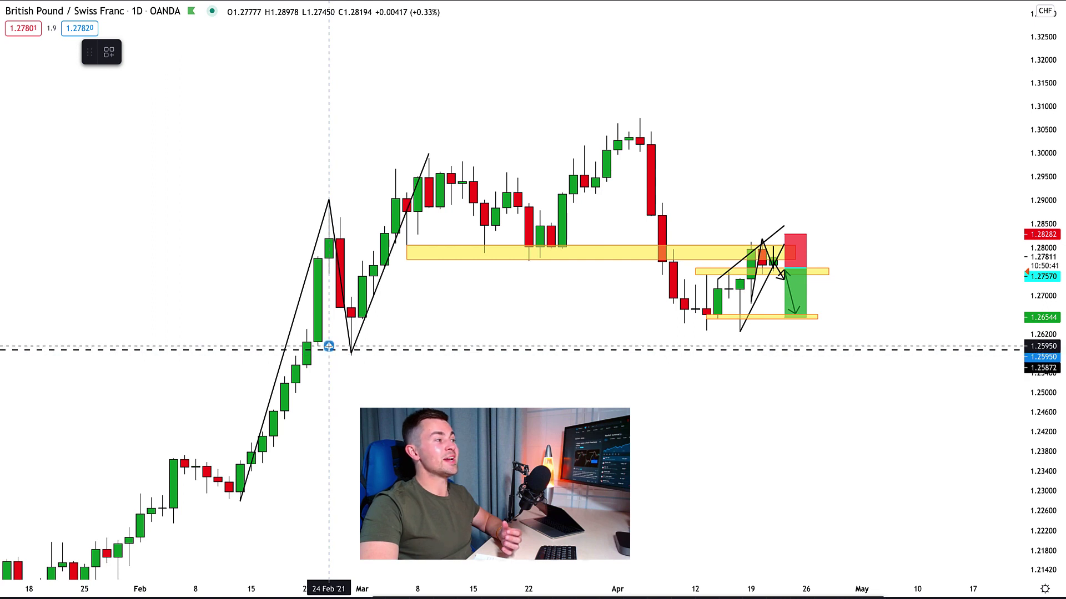
pyautogui.moveTo(328, 347); pyautogui.dragTo(939, 352)
pyautogui.click(860, 378)
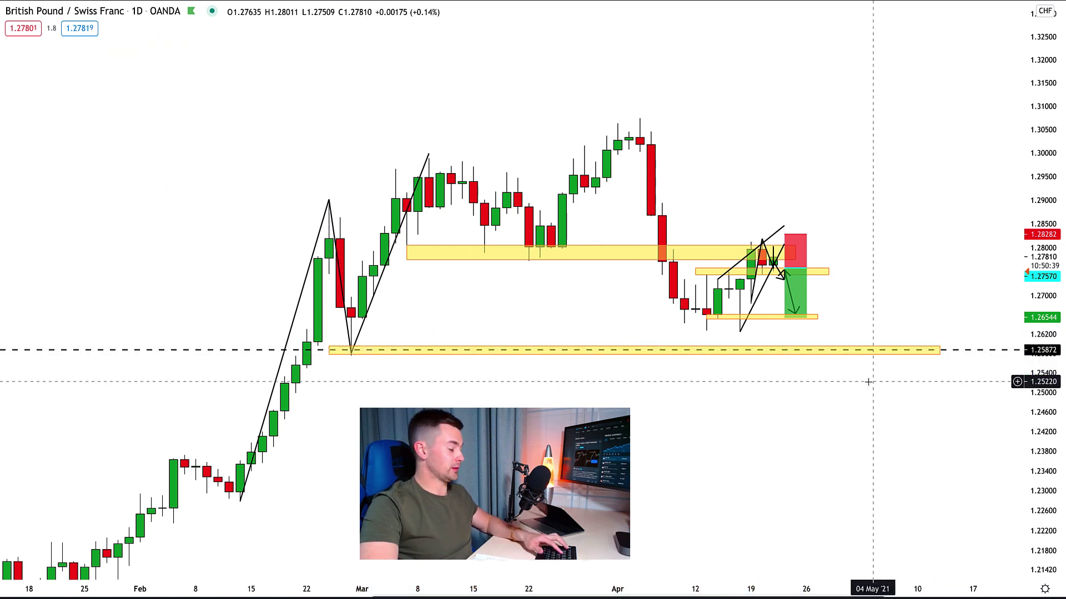
# - Switch the chart to the 4-hour time frame and frame the short position together with the lowest support zone
pyautogui.write('4H')
pyautogui.press('Return')
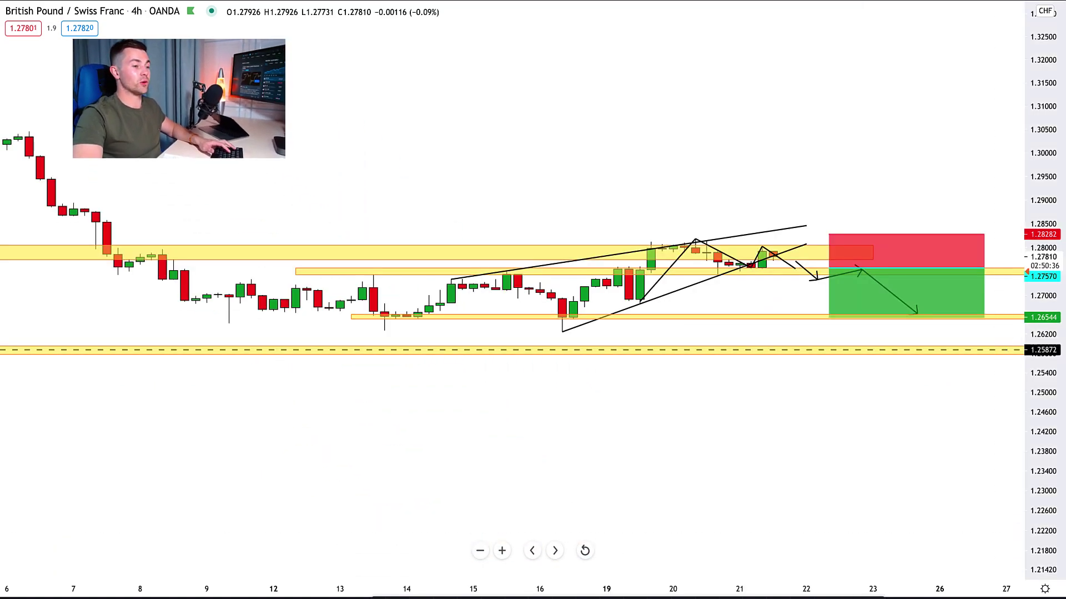
pyautogui.hscroll(5, 807, 296)
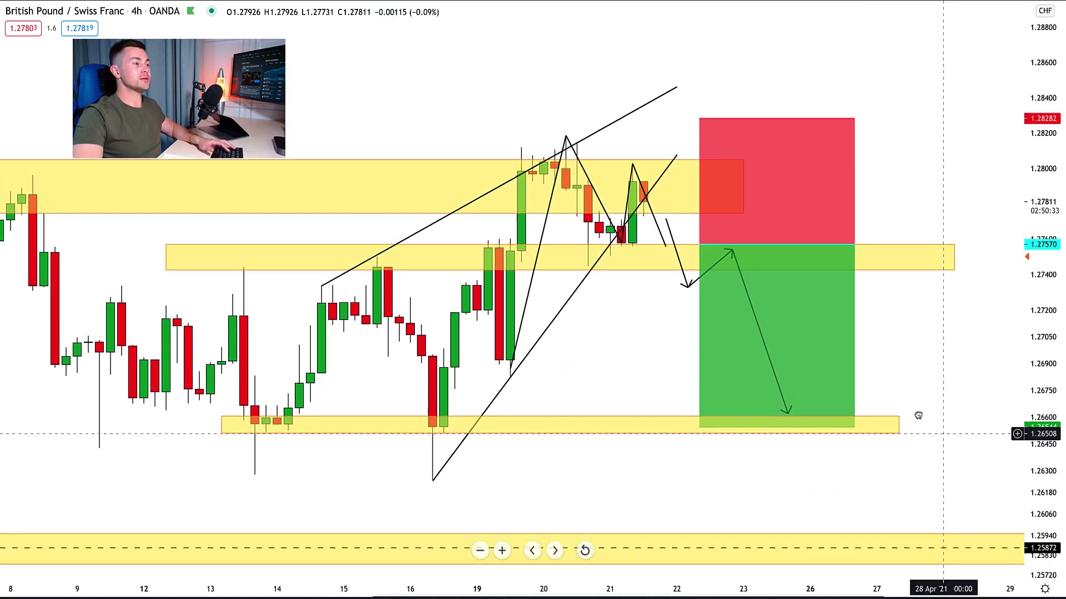
pyautogui.moveTo(918, 416); pyautogui.dragTo(779, 373)
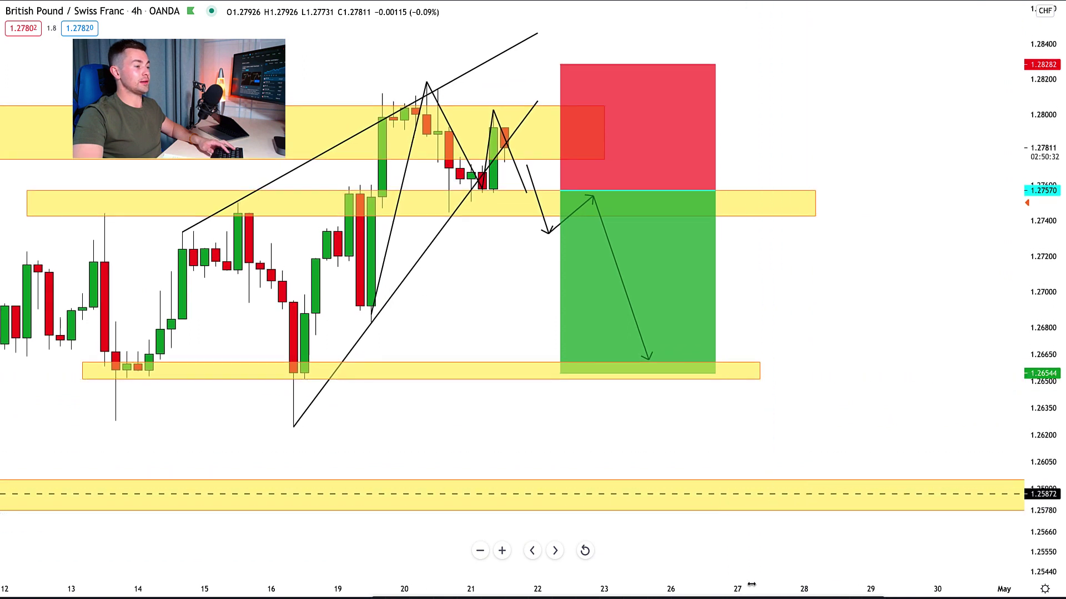
# - Add a second short position beside the first with entry at 1.27569, stop at 1.28293 and target at 1.25872
pyautogui.click(737, 190)
pyautogui.moveTo(738, 121); pyautogui.dragTo(738, 63)
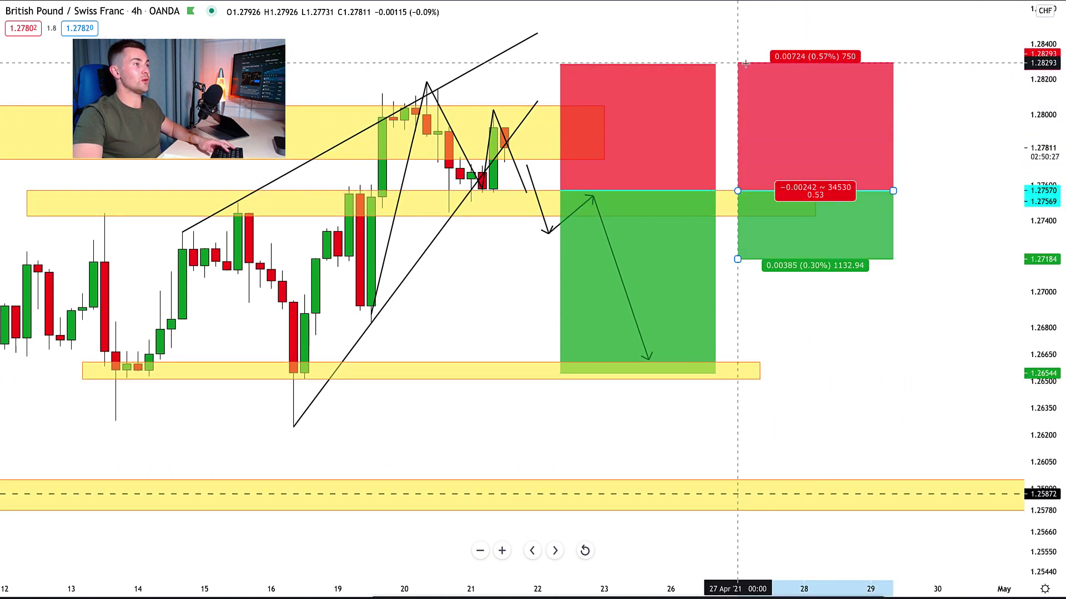
pyautogui.moveTo(738, 260); pyautogui.dragTo(737, 493)
pyautogui.click(937, 339)
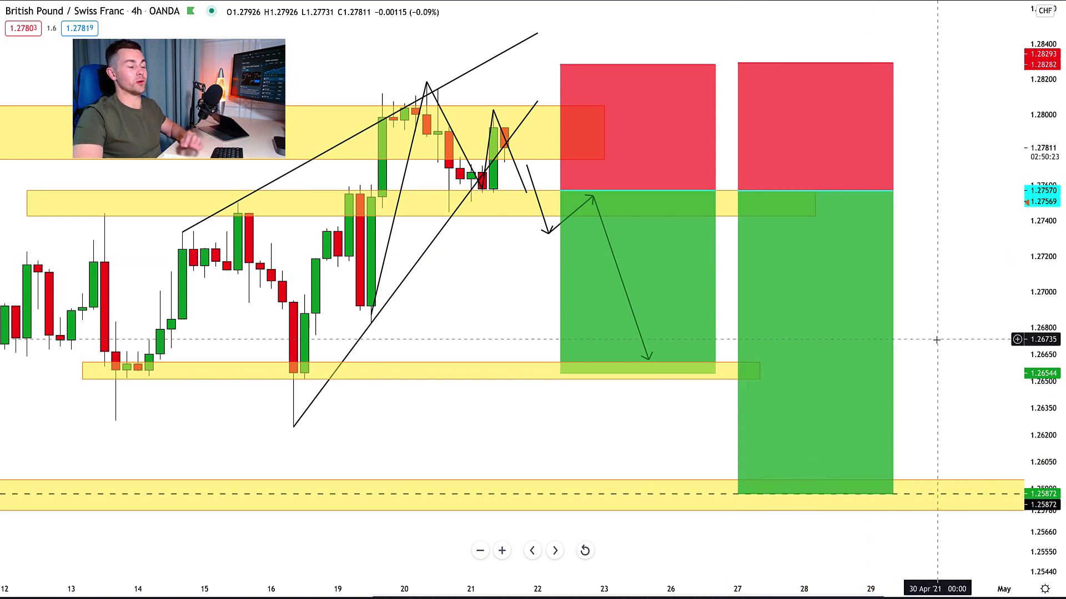